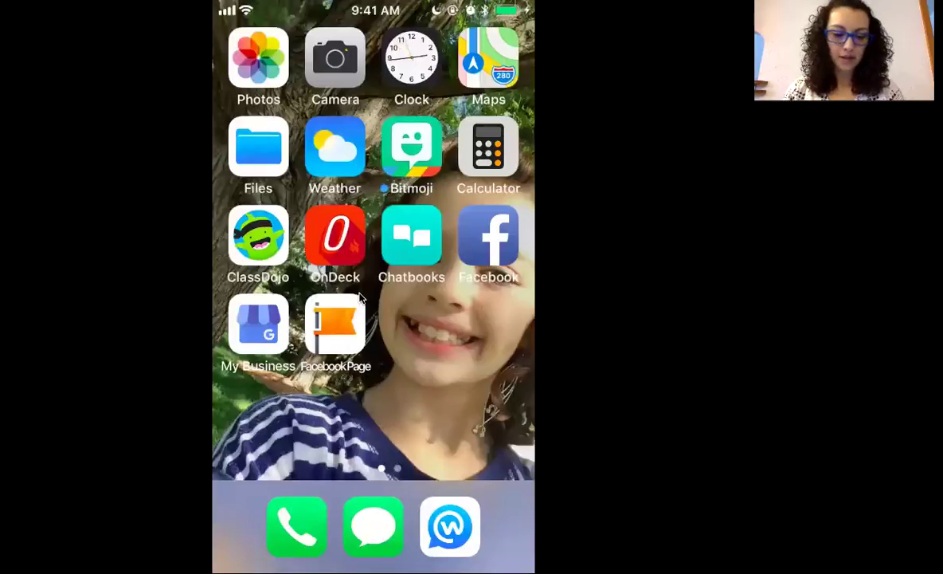
# - Launch Facebook Pages Manager and show the Accelerate Marketing page's Messenger inbox
pyautogui.click(359, 301)
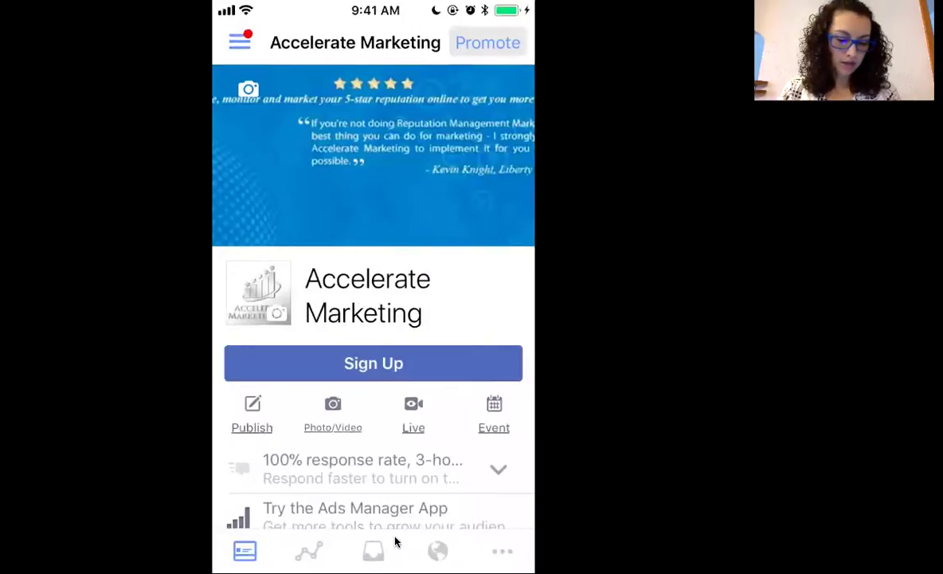
pyautogui.click(374, 550)
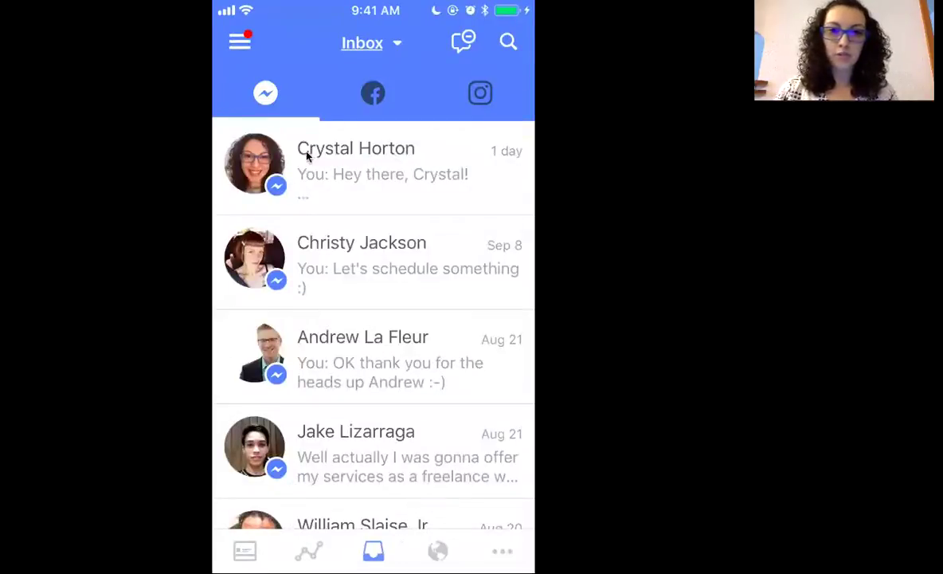
# - From the top conversation, go into Saved Replies and start a new saved reply
pyautogui.click(373, 154)
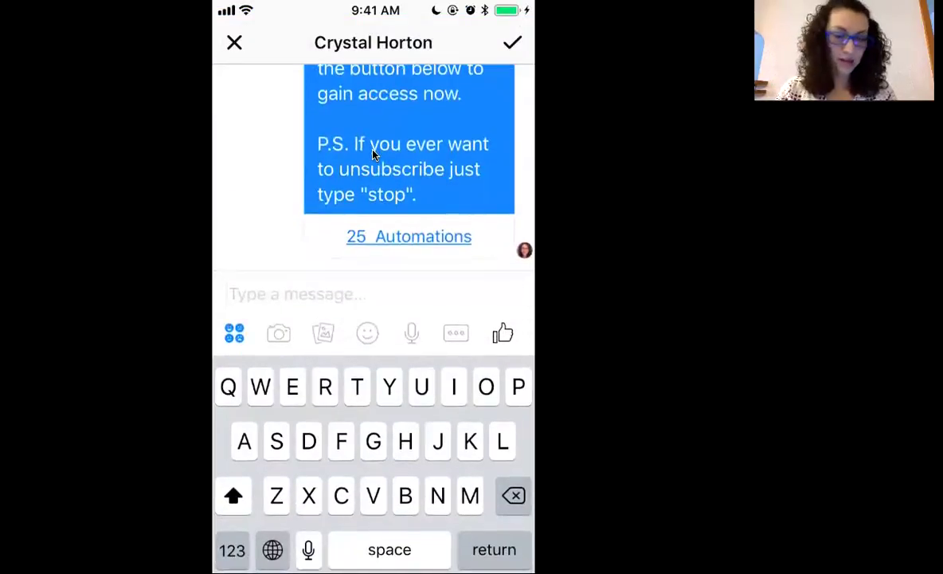
pyautogui.click(456, 332)
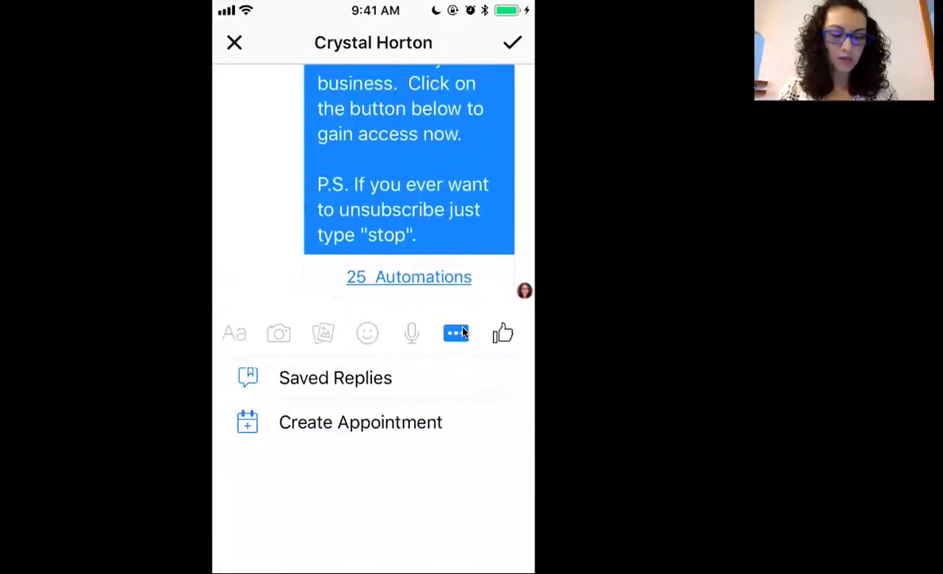
pyautogui.click(397, 396)
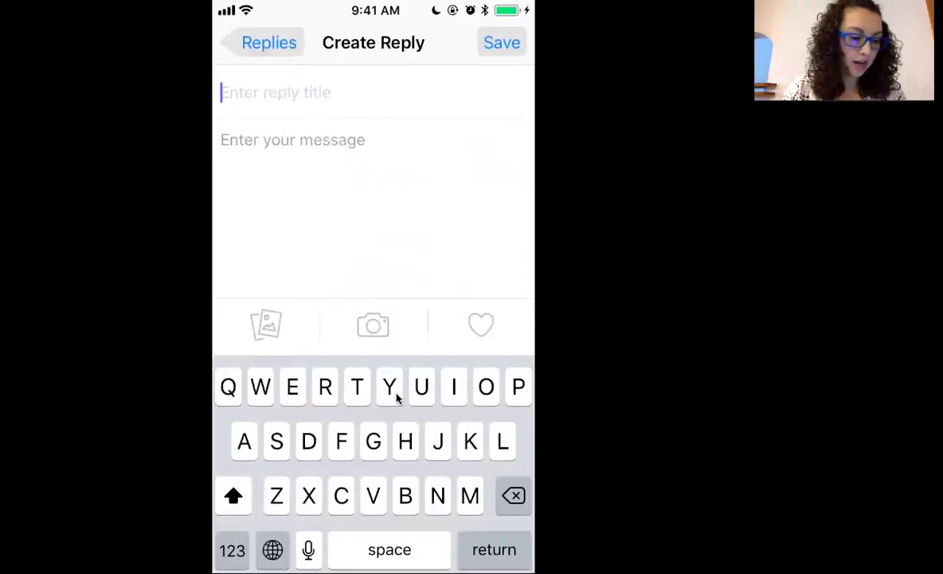
# - Title the reply 'Website' and type the message body ending 'Check out our website'
pyautogui.write('We')
pyautogui.press('BackSpace')
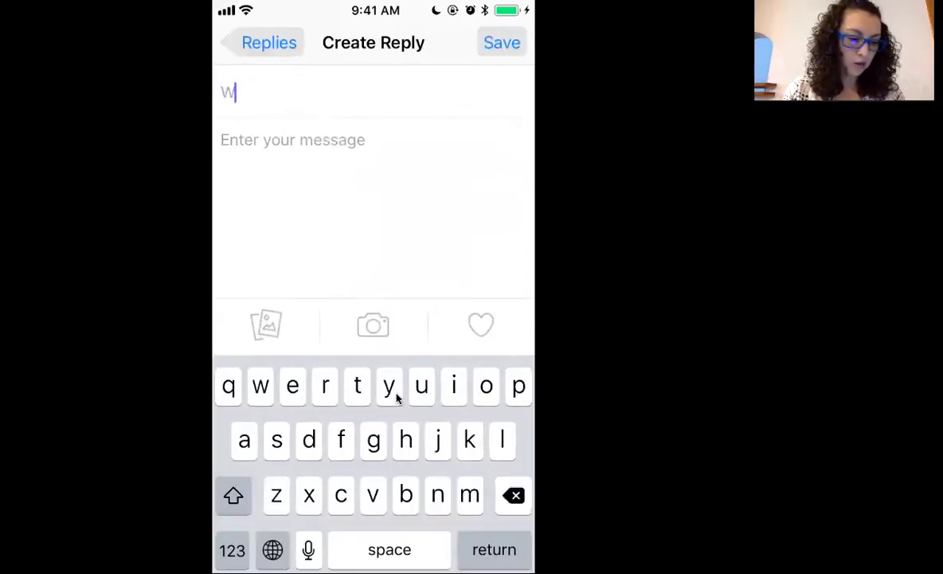
pyautogui.write('ebsite')
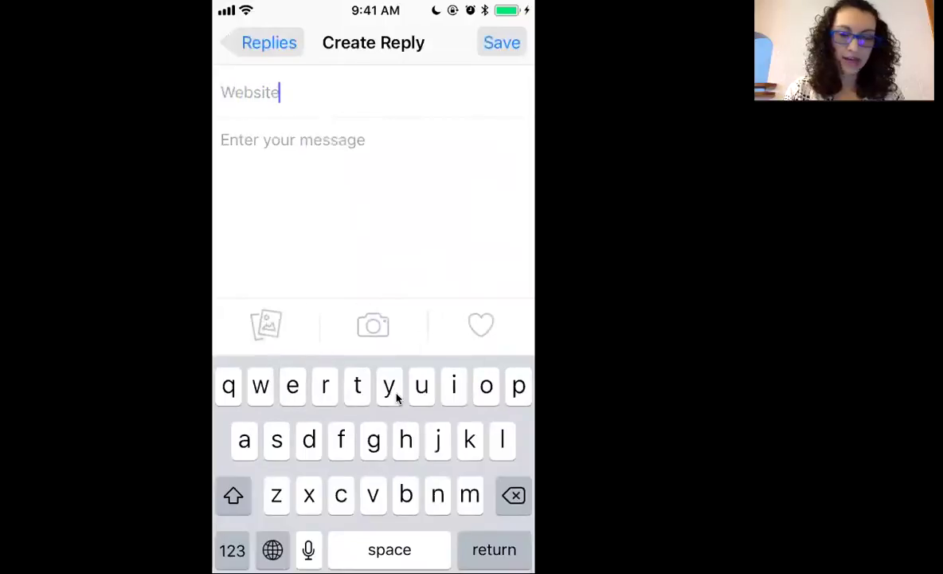
pyautogui.click(345, 172)
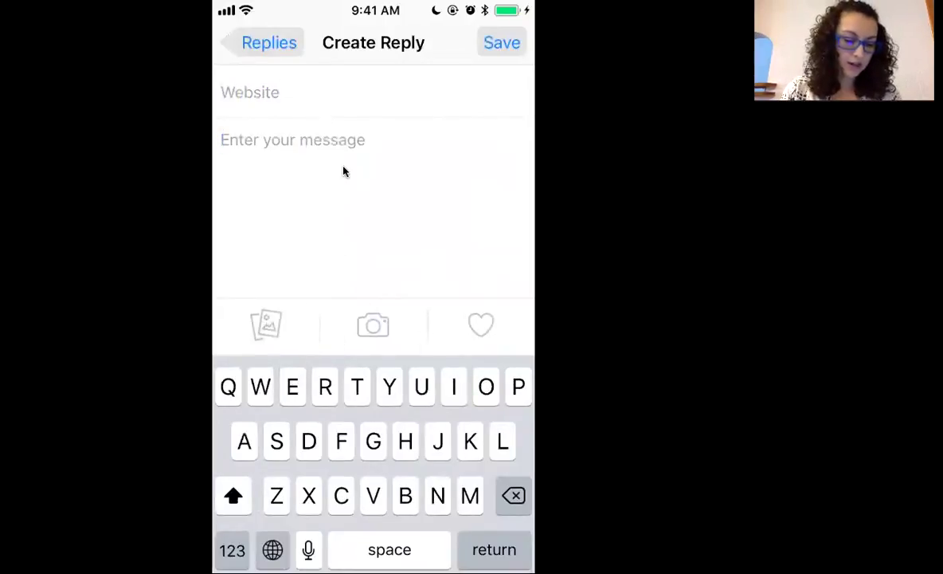
pyautogui.write('While ')
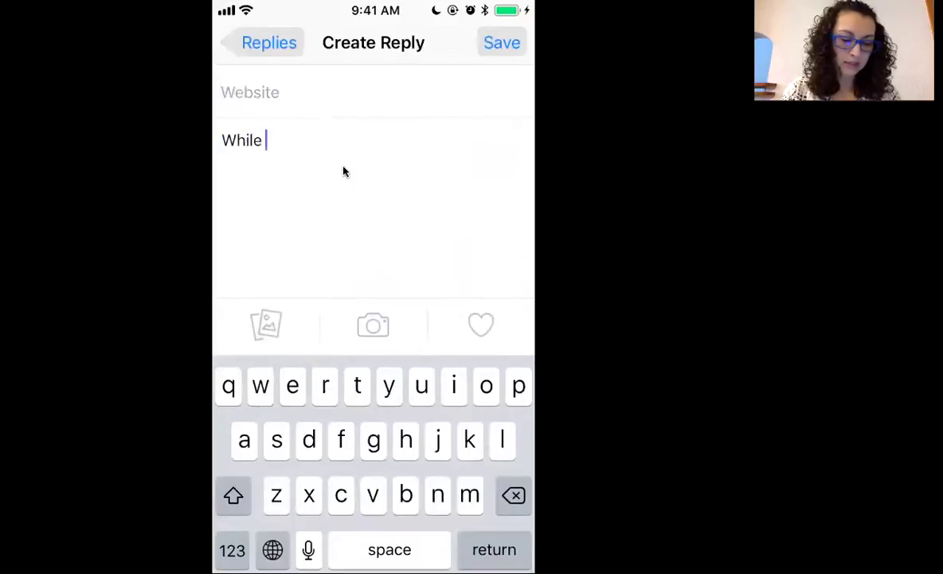
pyautogui.write('your wai')
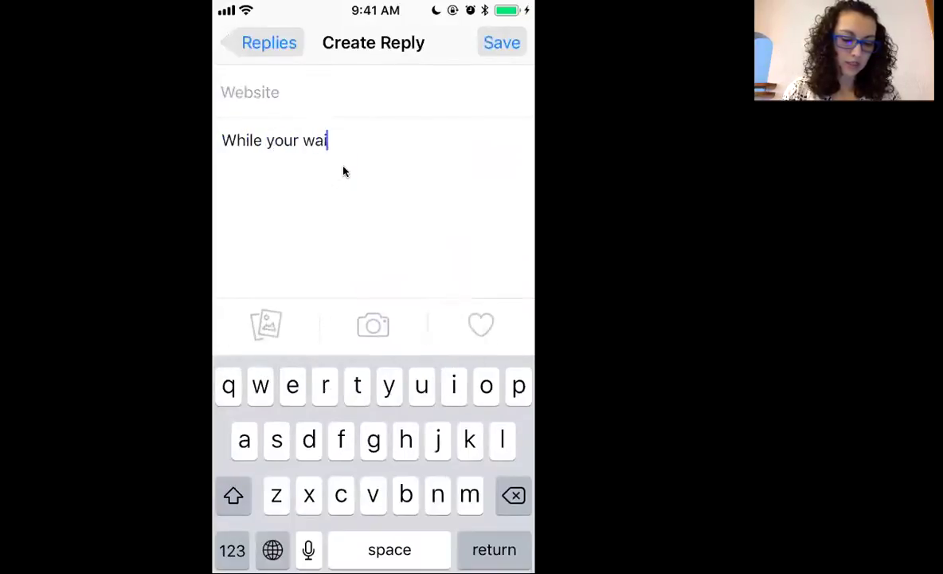
pyautogui.write('ting for our re')
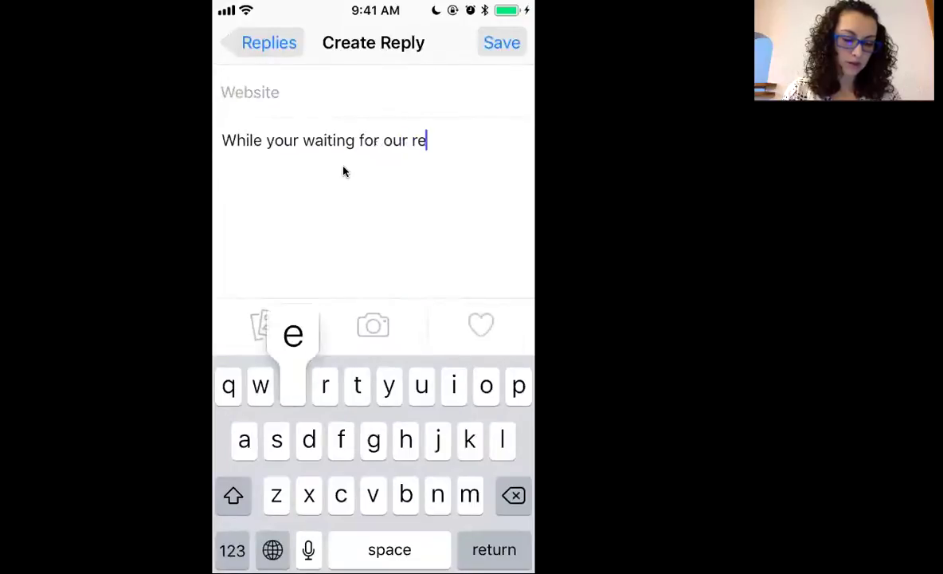
pyautogui.write('aponse')
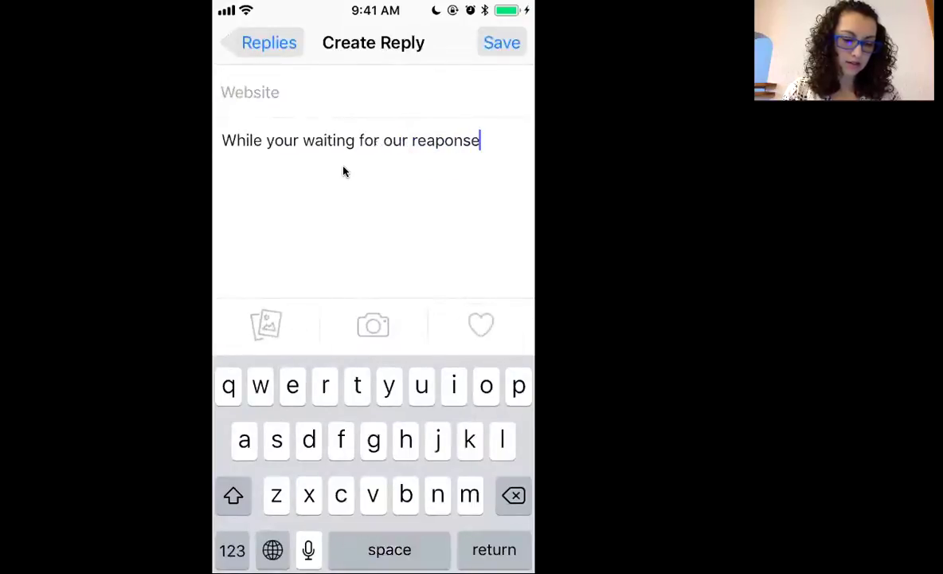
pyautogui.write('. Check out ')
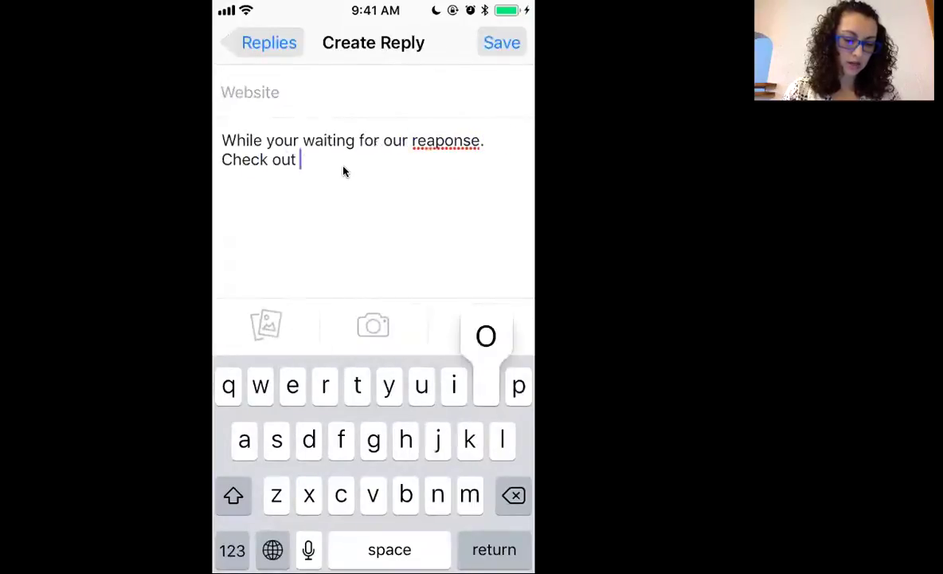
pyautogui.write('our website')
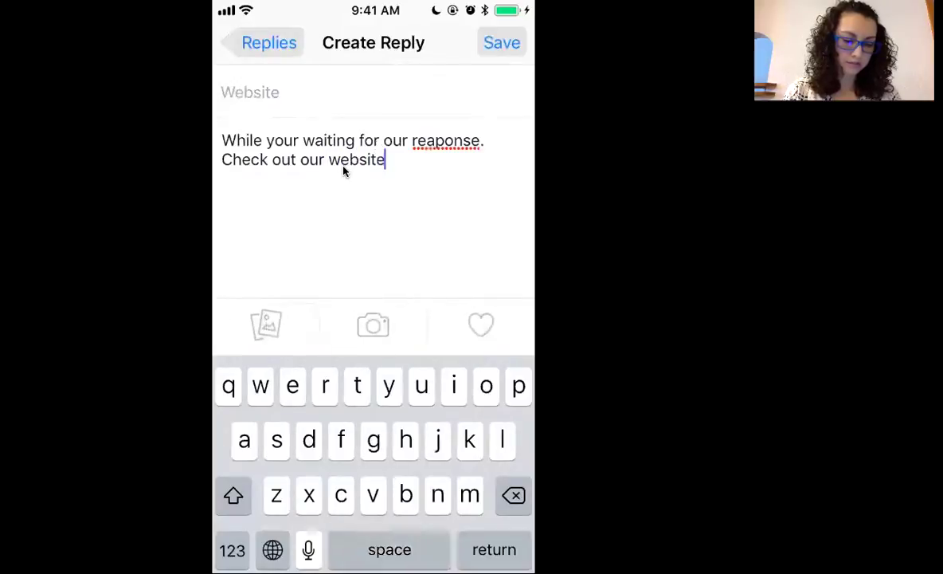
pyautogui.click(446, 140)
pyautogui.click(445, 92)
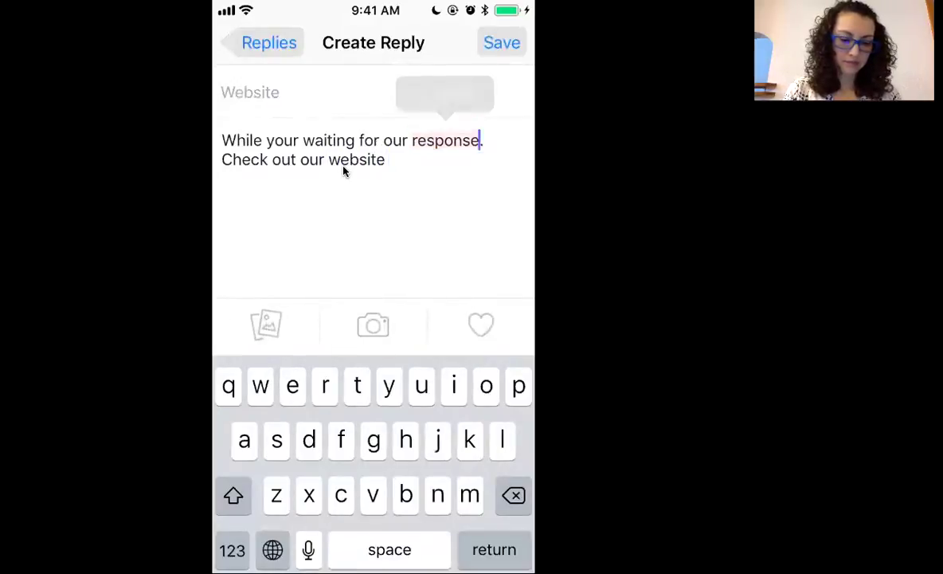
pyautogui.click(345, 167)
pyautogui.click(232, 549)
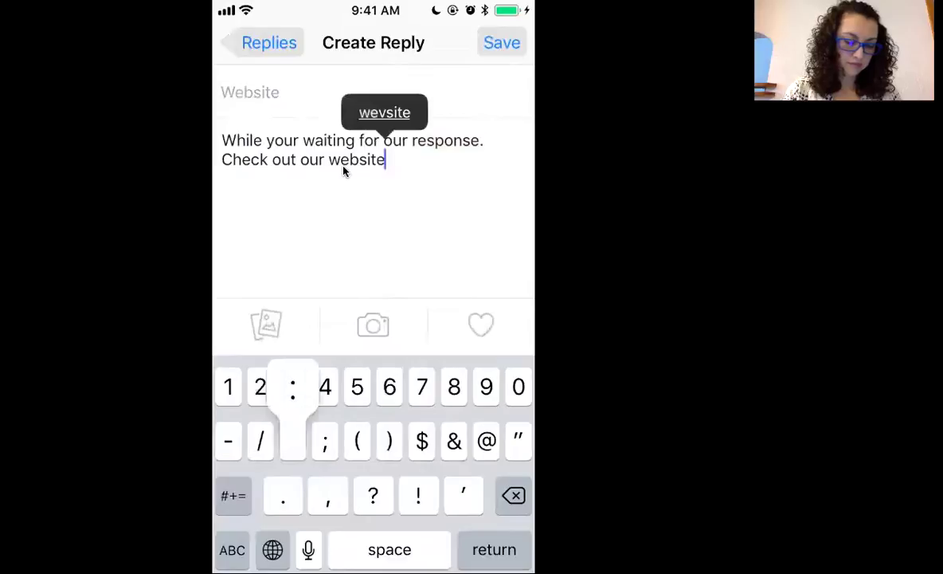
pyautogui.write(': ')
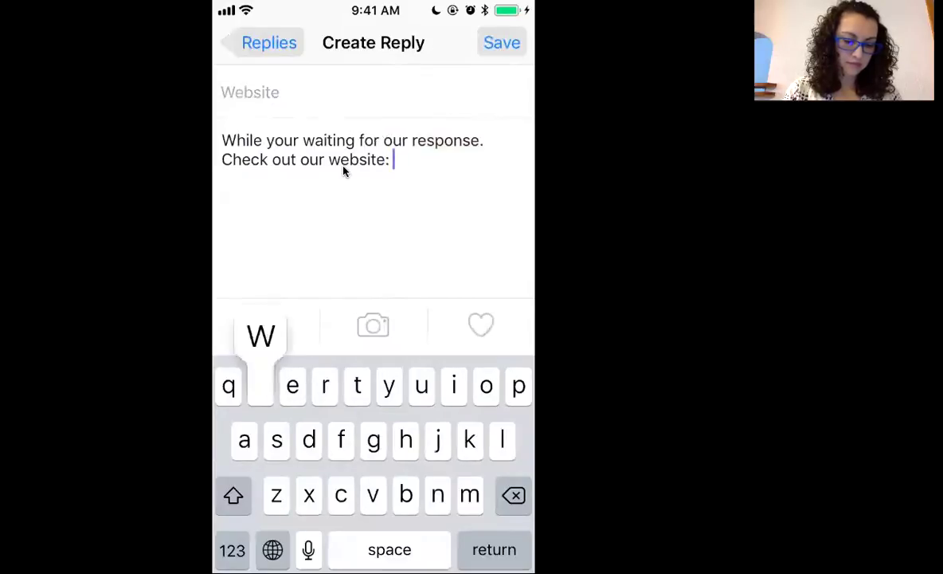
pyautogui.write('www.a')
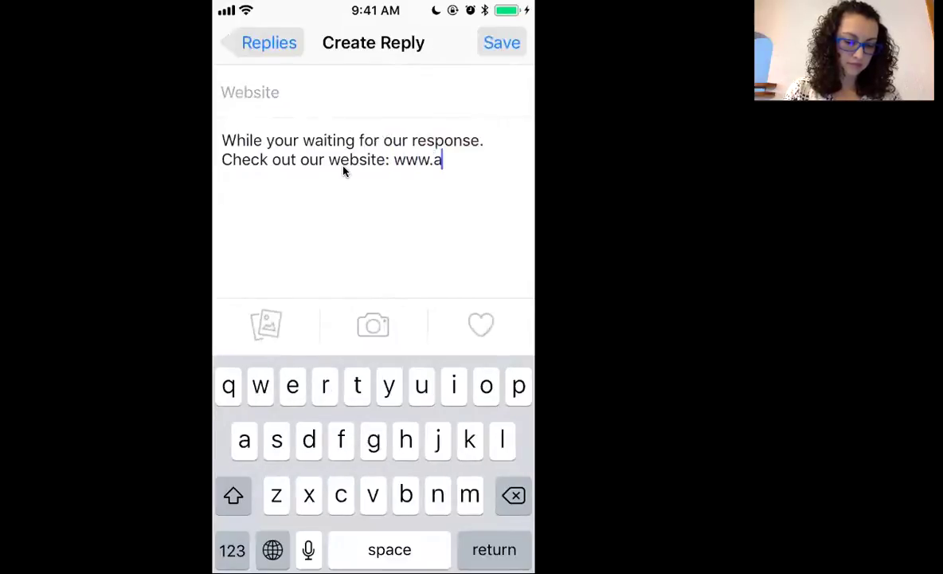
pyautogui.write('cceleratey')
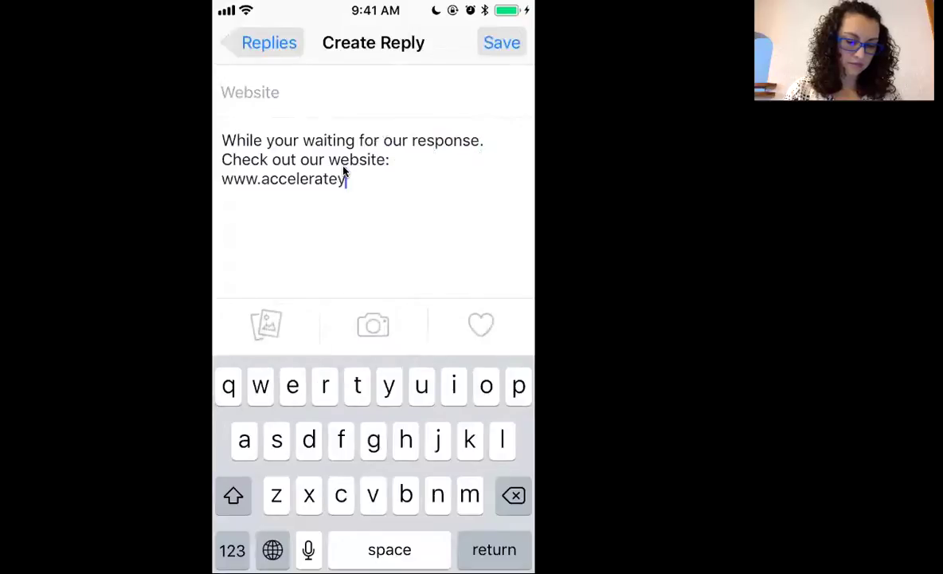
pyautogui.write('ourmarleti')
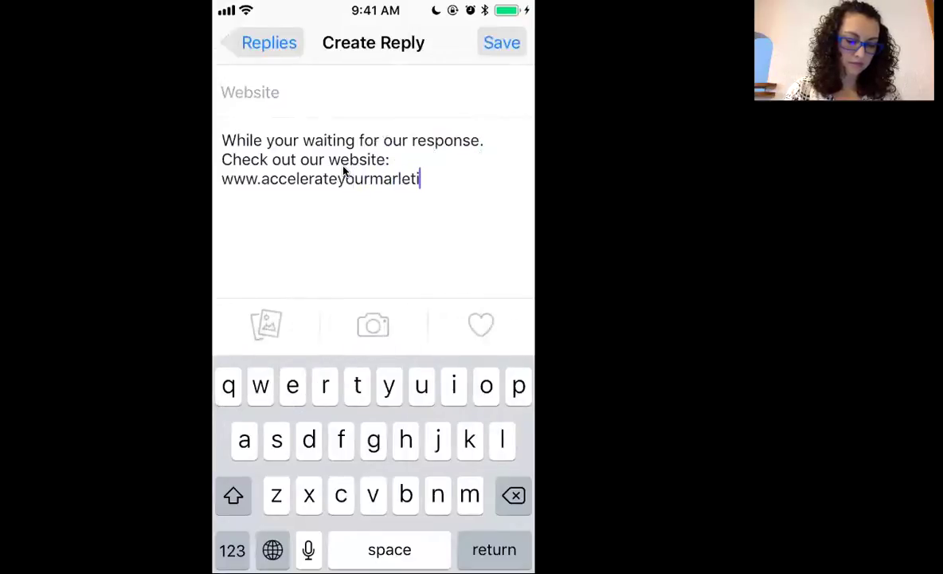
pyautogui.write('ng.')
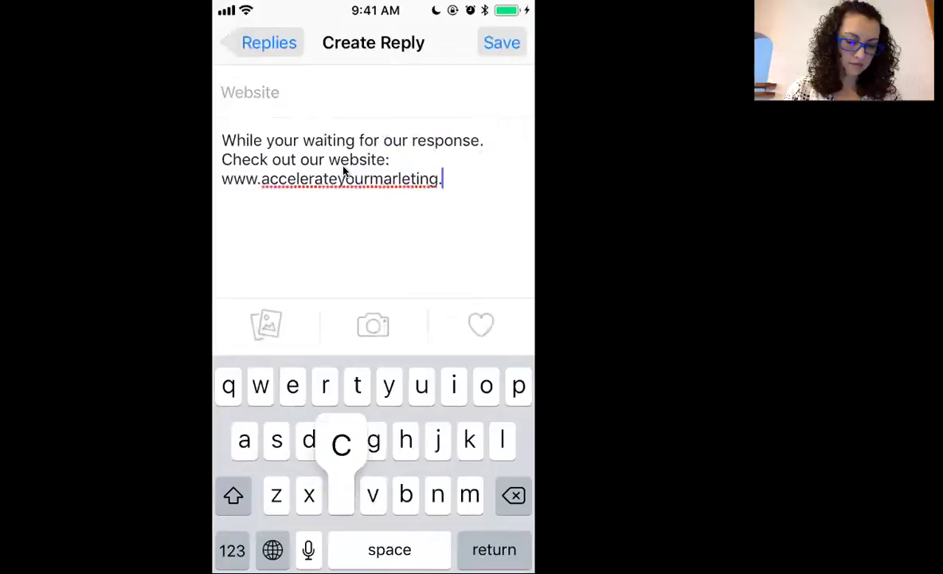
pyautogui.write('com')
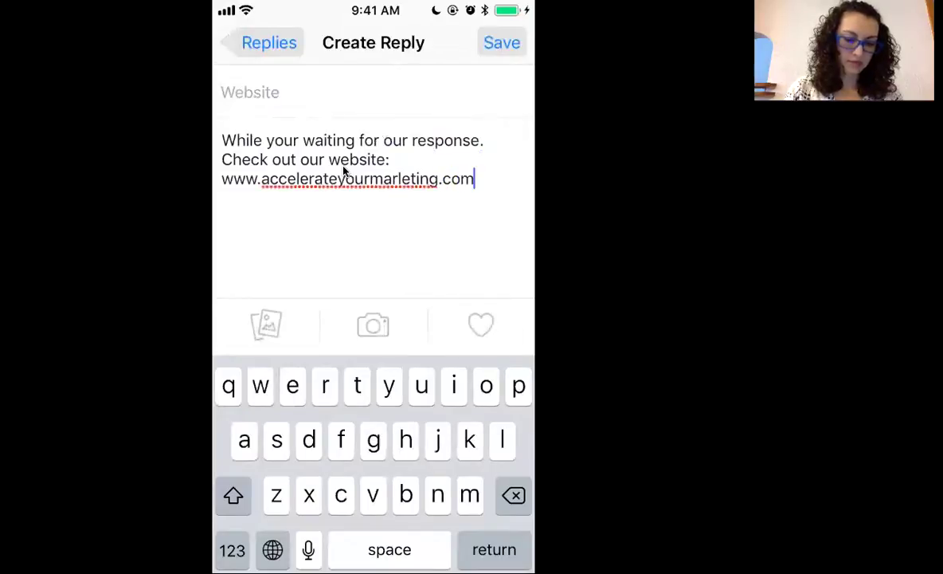
# - Prepend 'Hello. We're so happy to chat with you.' and change 'your' to 'you're'
pyautogui.click(223, 140)
pyautogui.write('Hello')
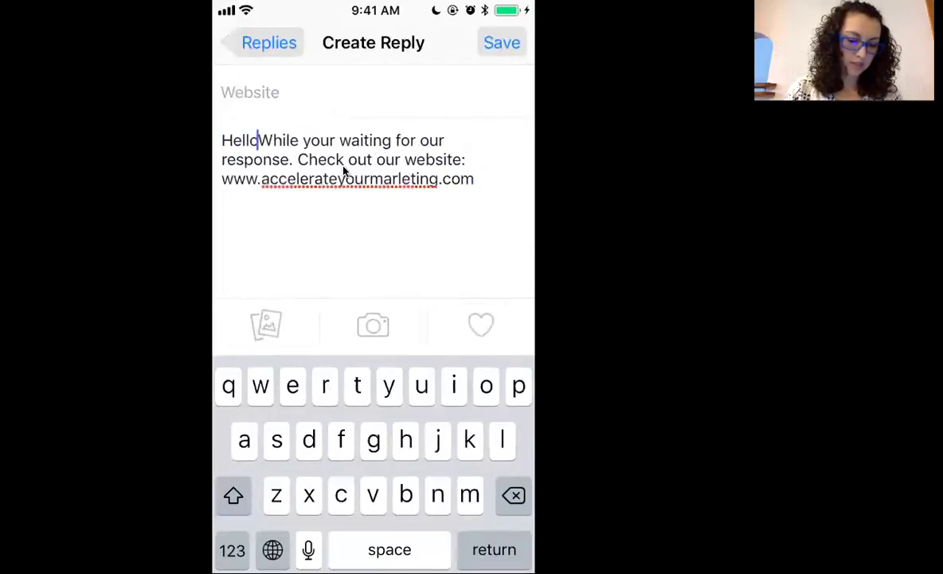
pyautogui.write(". We're so ha")
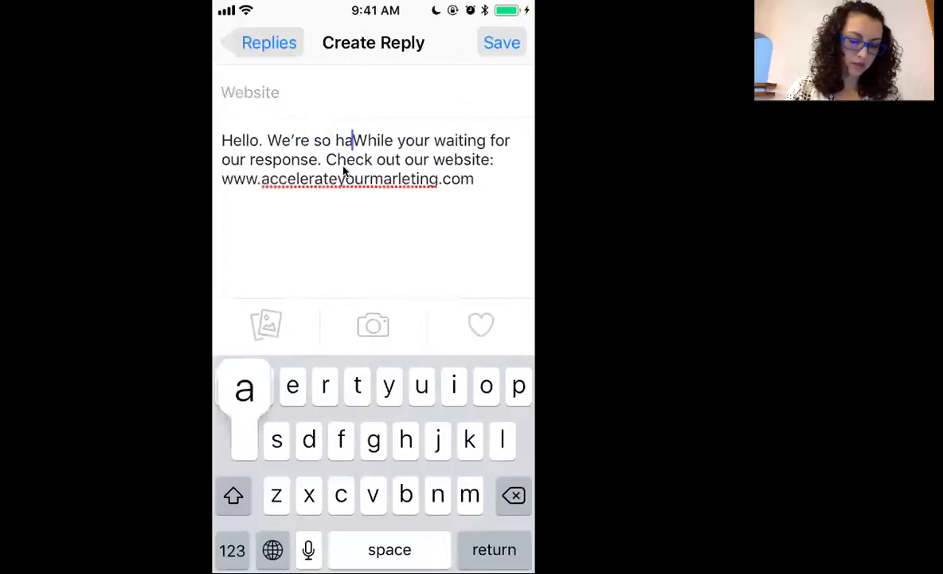
pyautogui.write('ppy to c')
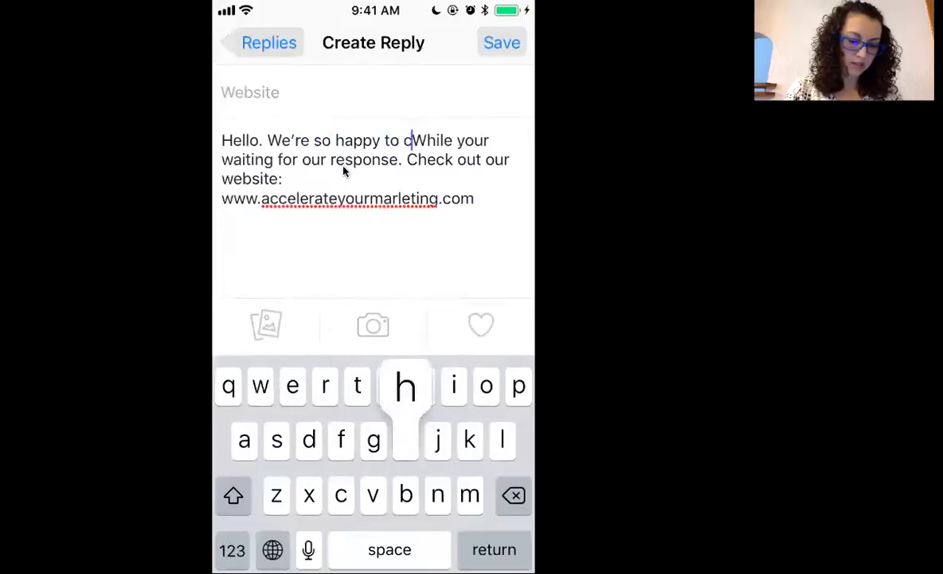
pyautogui.write('hat with you')
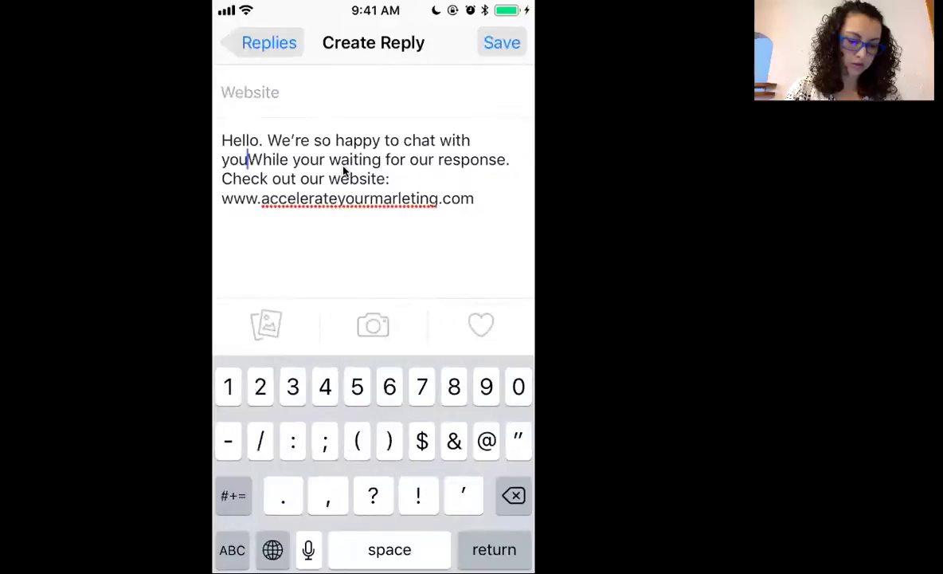
pyautogui.write('.')
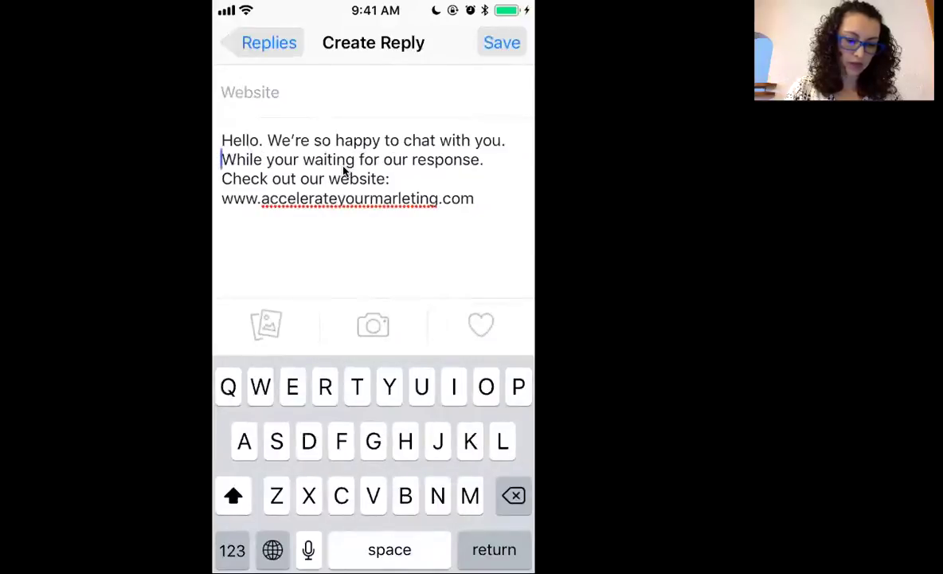
pyautogui.click(303, 160)
pyautogui.press('BackSpace')
pyautogui.press('BackSpace')
pyautogui.write("'")
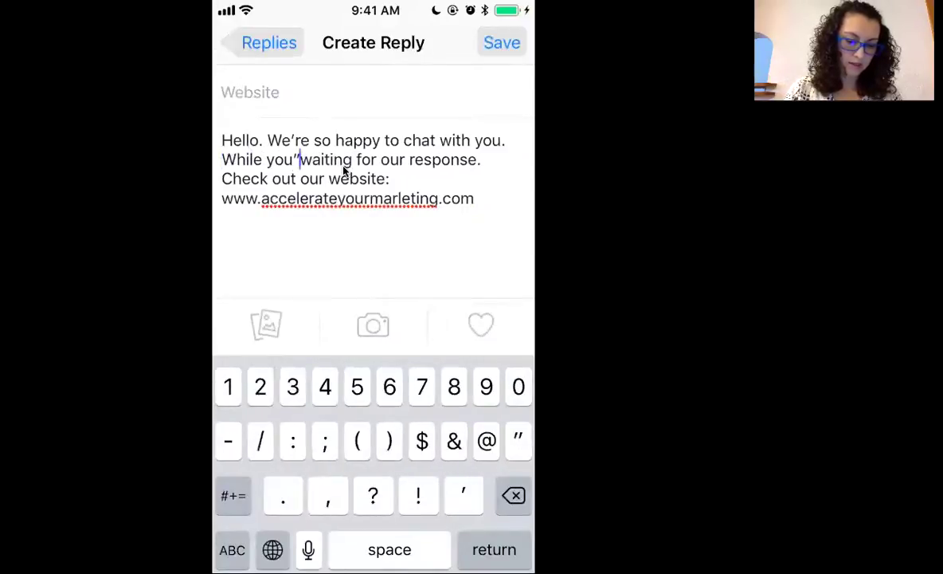
pyautogui.write('re')
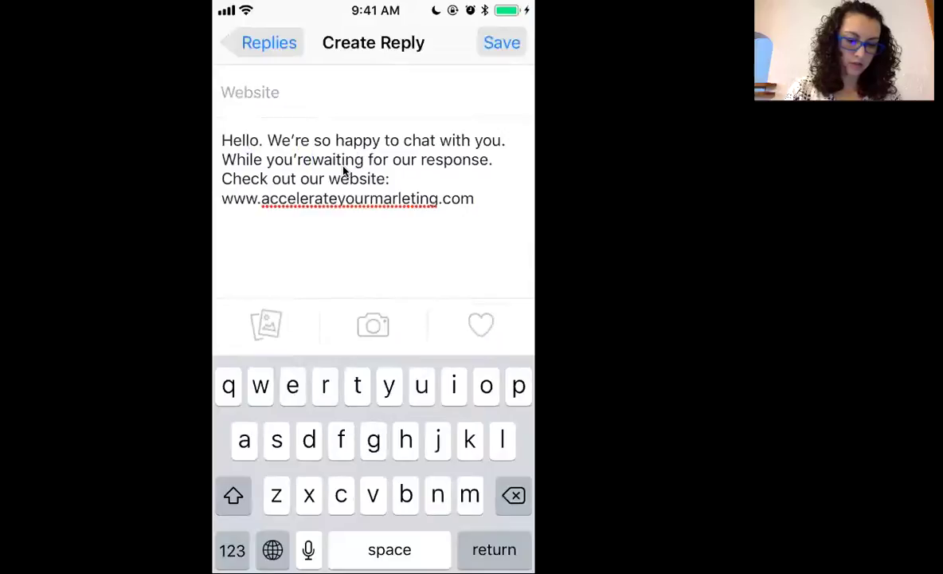
pyautogui.click(474, 198)
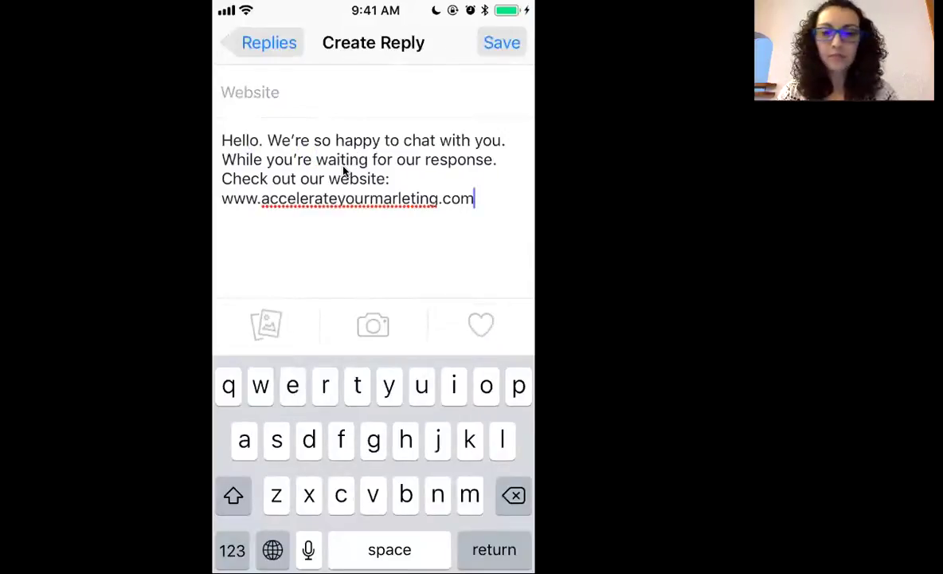
# - Save the Website reply, then send it to the customer from the conversation's Saved Replies
pyautogui.click(504, 41)
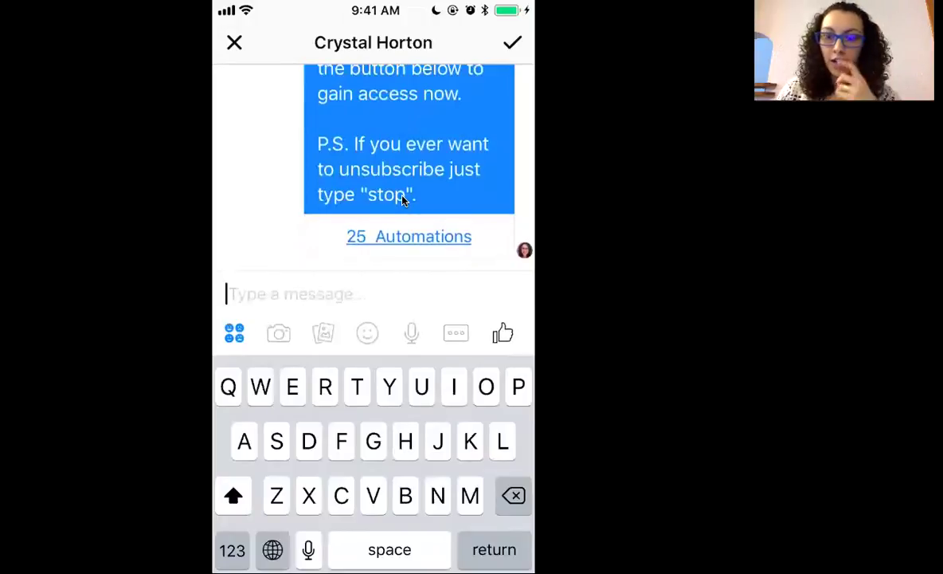
pyautogui.click(456, 333)
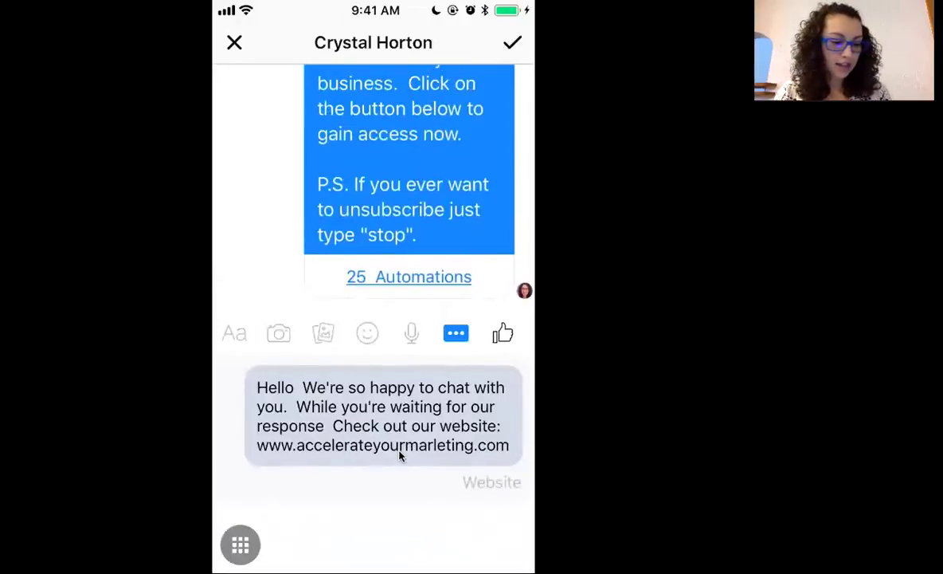
pyautogui.click(400, 452)
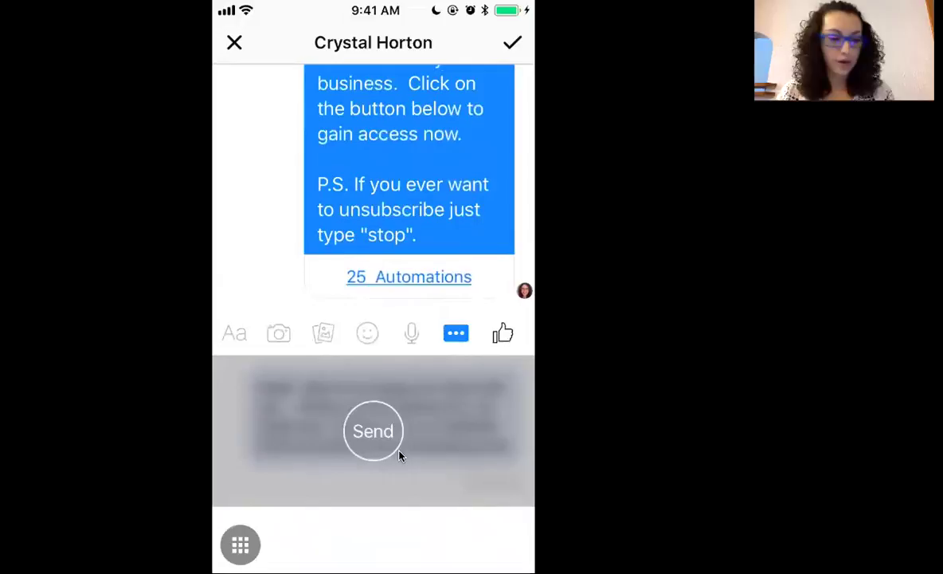
pyautogui.click(400, 455)
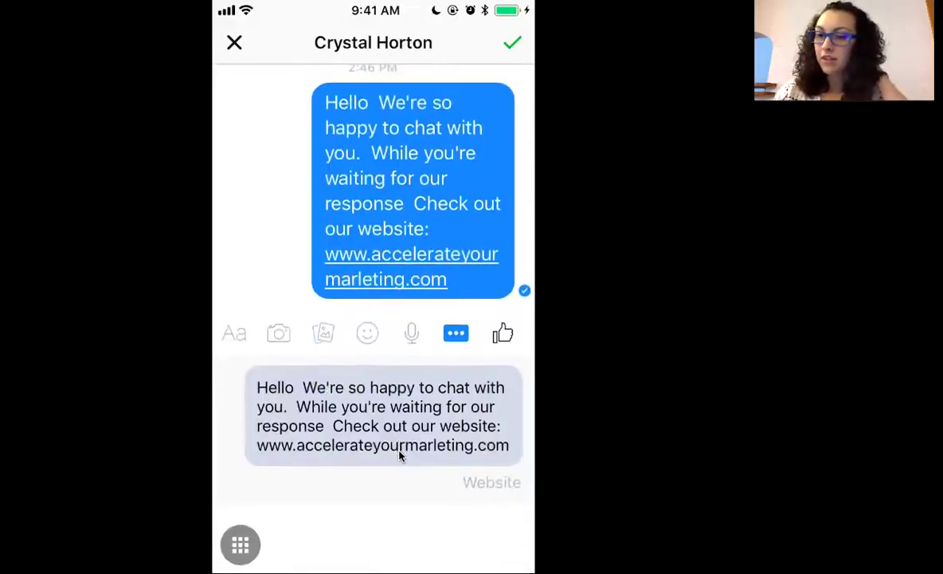
# - Start another saved reply from the Replies list and title it 'New reply'
pyautogui.click(241, 543)
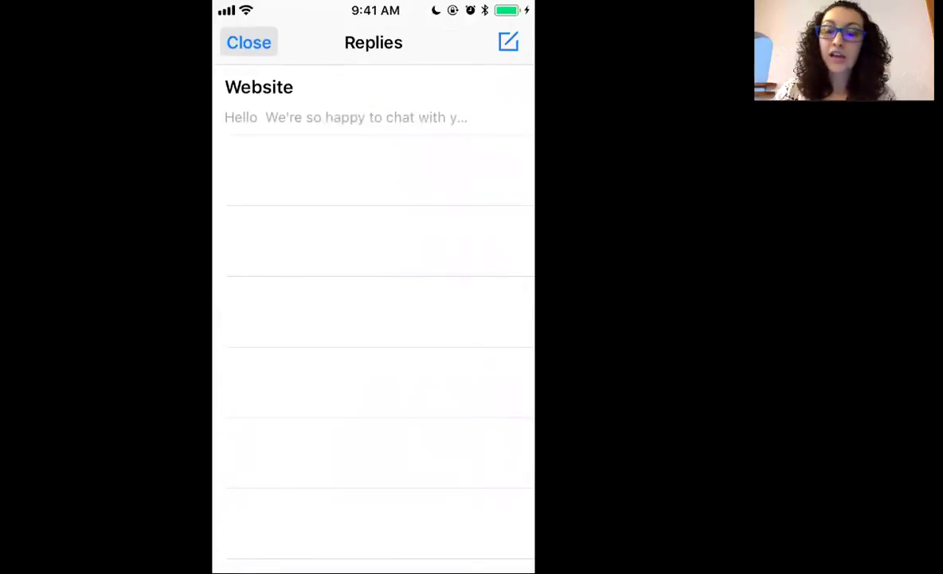
pyautogui.click(509, 43)
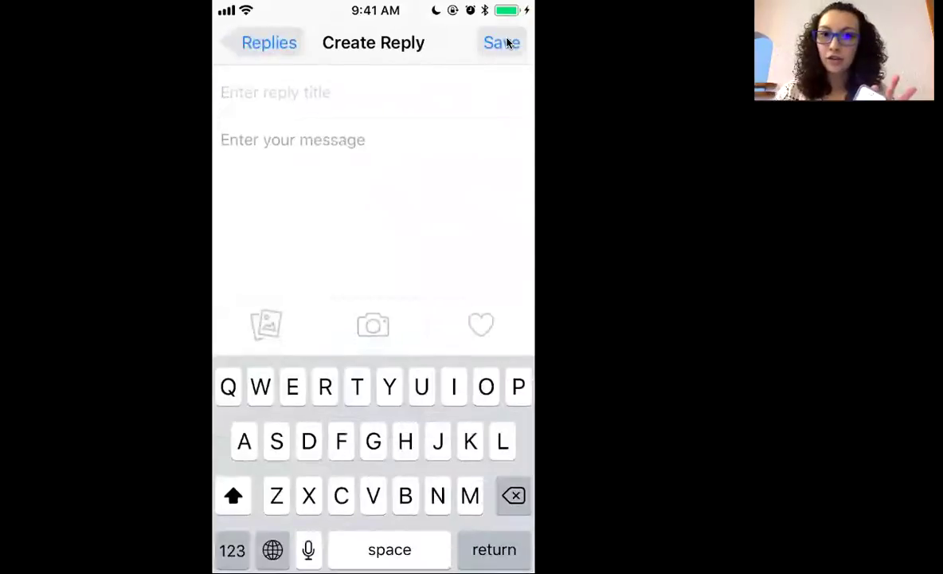
pyautogui.write('New')
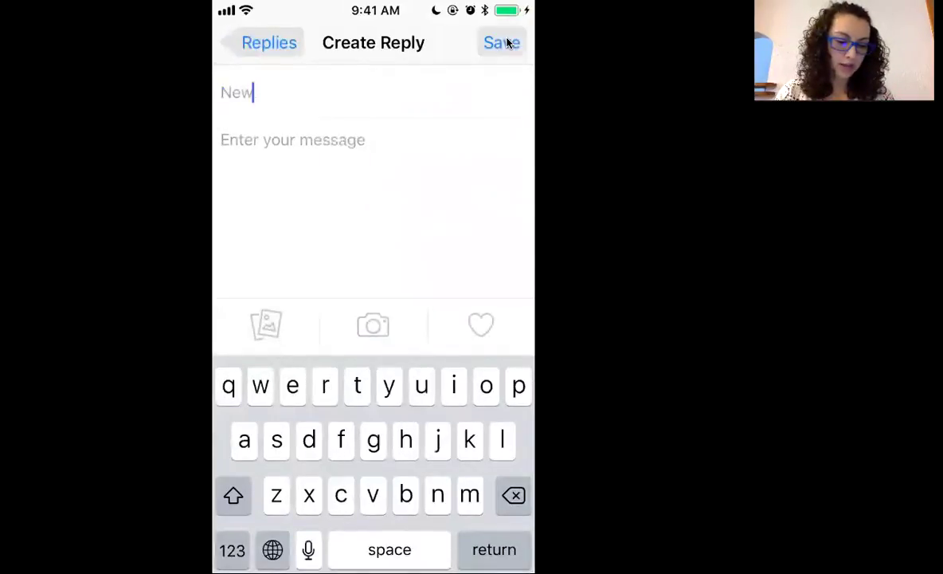
pyautogui.write(' rel')
pyautogui.press('BackSpace')
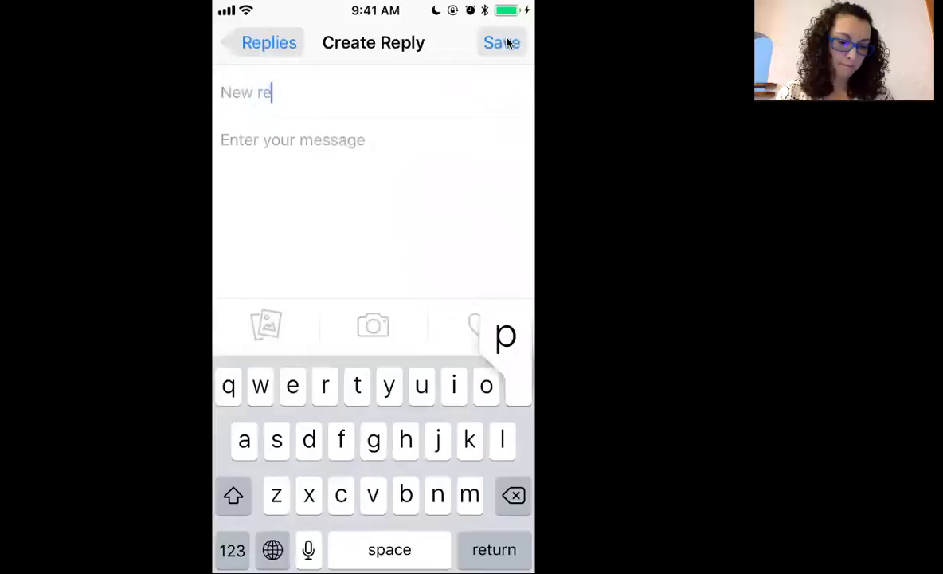
pyautogui.write('ply')
pyautogui.press('Return')
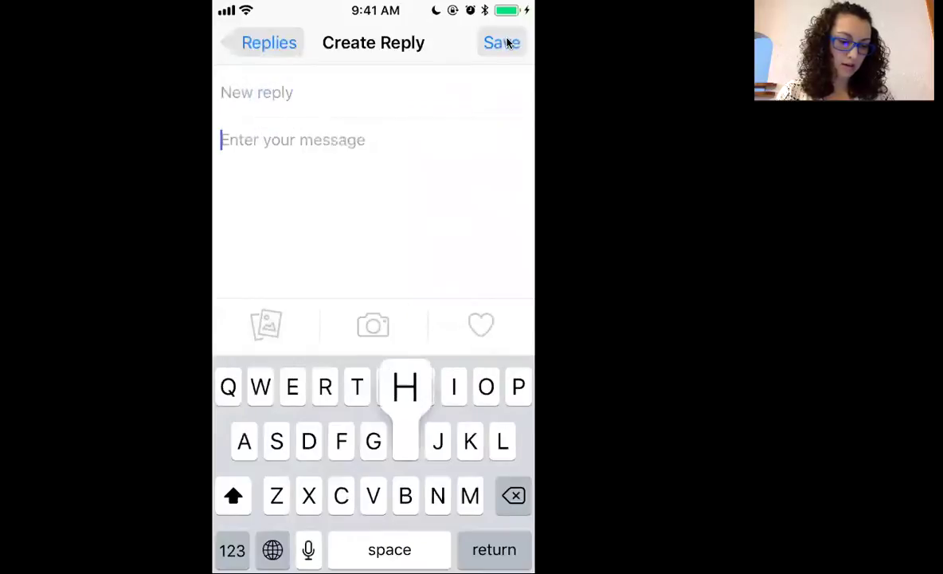
# - Enter the message 'Hello, how are you?' and save the reply
pyautogui.write('Hello ho')
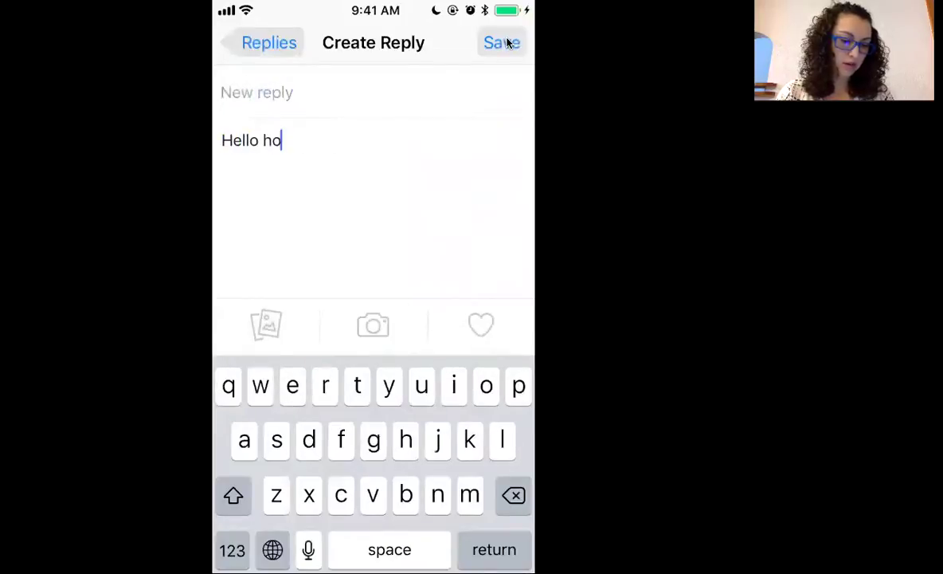
pyautogui.write('w are you')
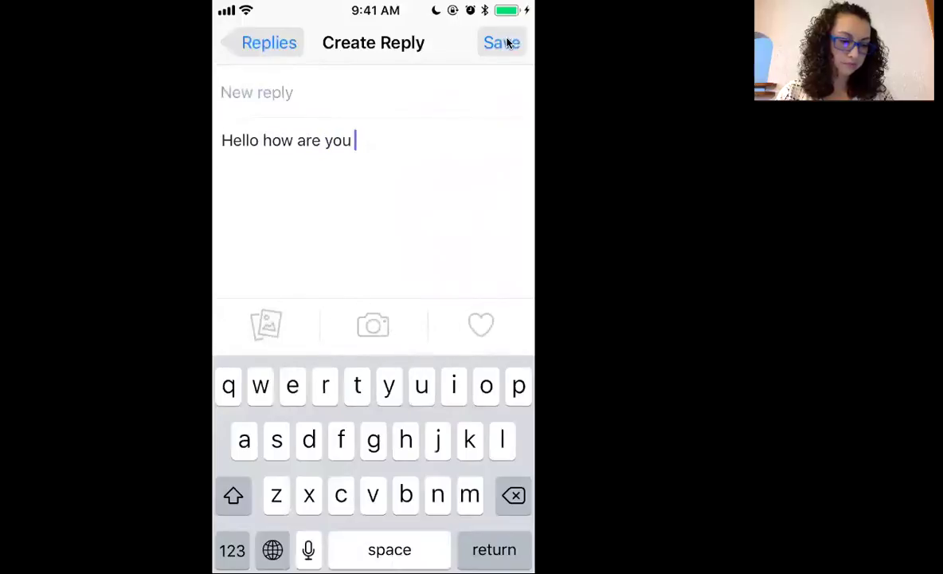
pyautogui.press('BackSpace')
pyautogui.write('?')
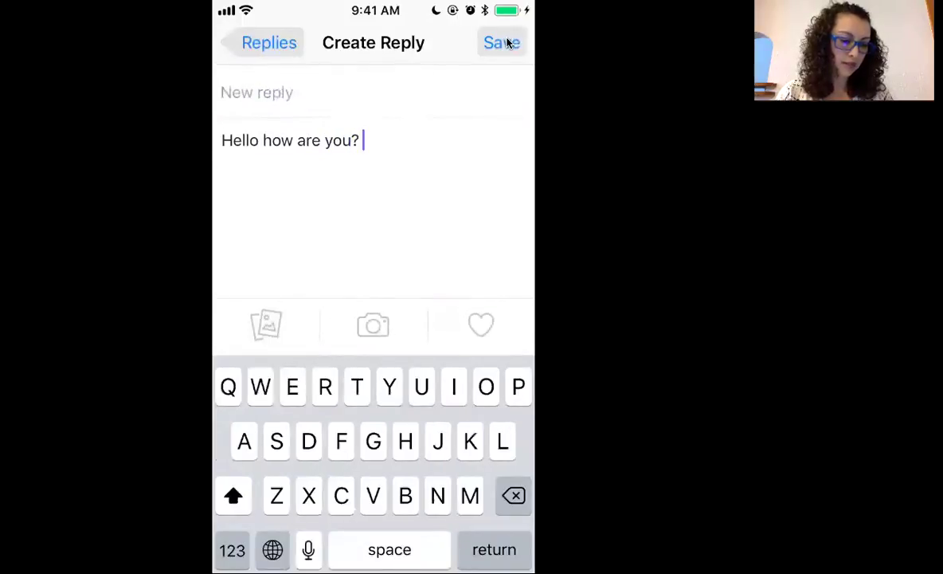
pyautogui.click(260, 140)
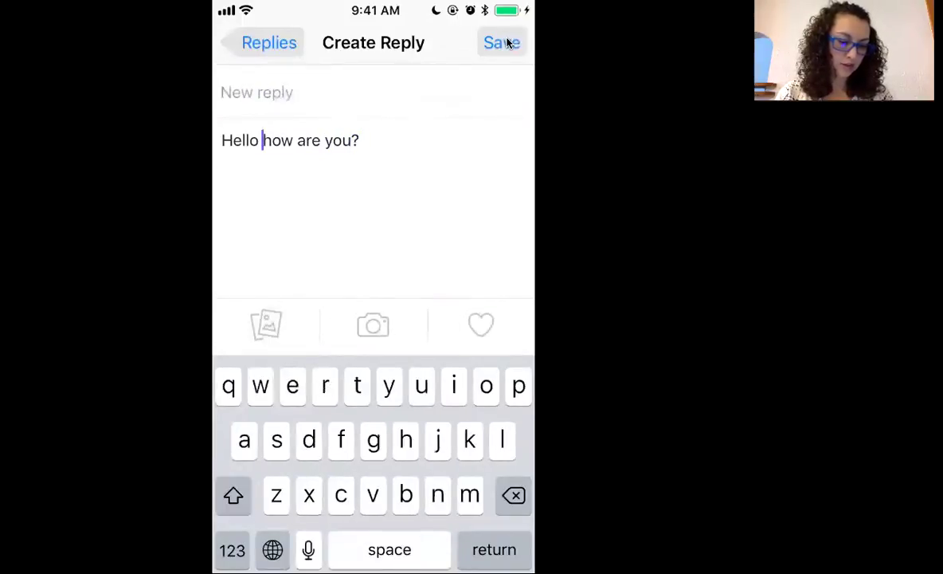
pyautogui.press('BackSpace')
pyautogui.click(232, 550)
pyautogui.write(',')
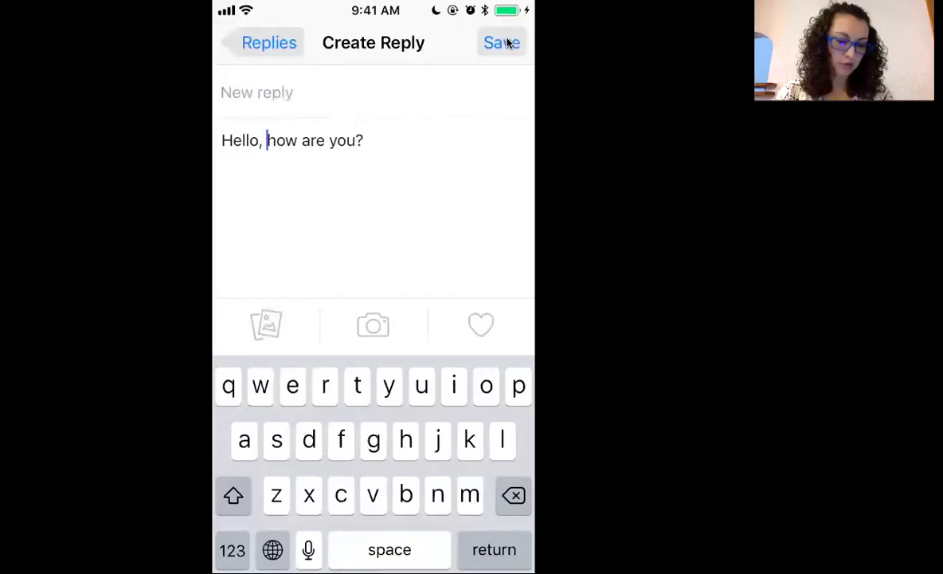
pyautogui.click(366, 140)
pyautogui.click(503, 42)
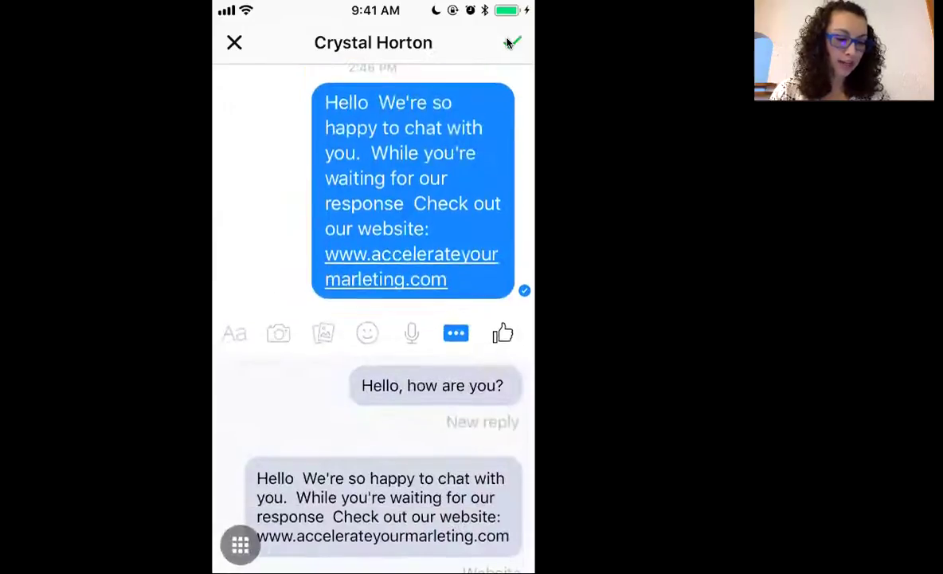
# - Send the 'Hello, how are you?' saved reply, then draft 'Bla bla bla' without sending
pyautogui.click(235, 333)
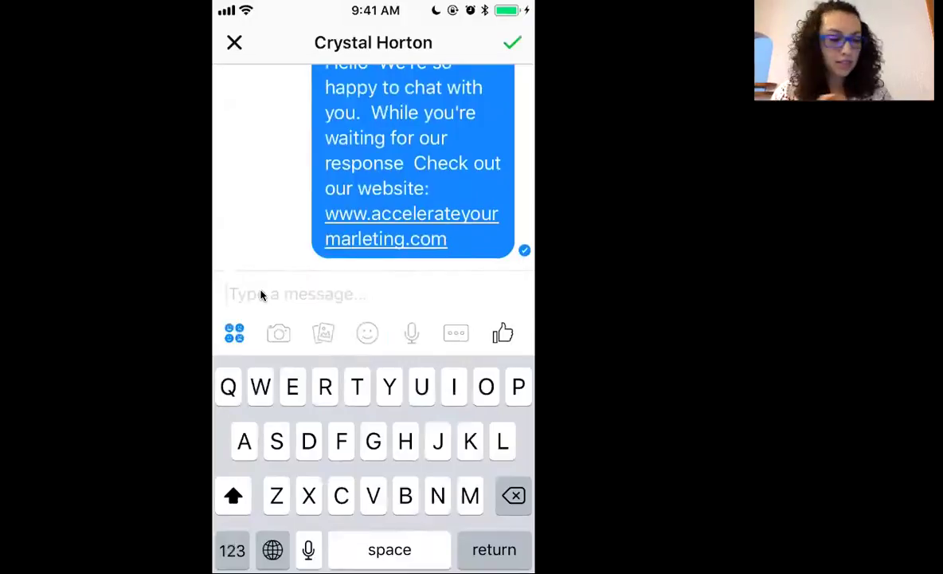
pyautogui.click(448, 328)
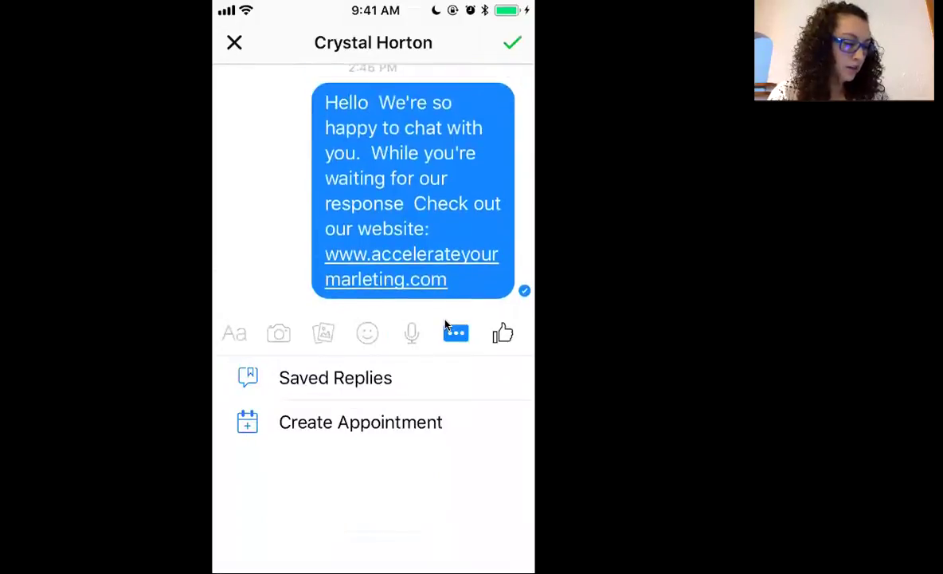
pyautogui.click(402, 378)
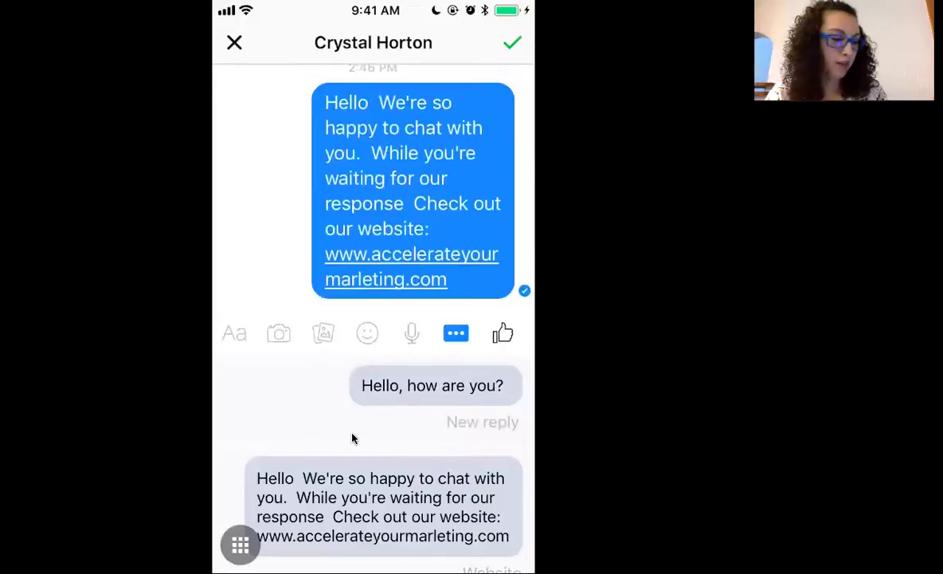
pyautogui.click(423, 389)
pyautogui.click(423, 390)
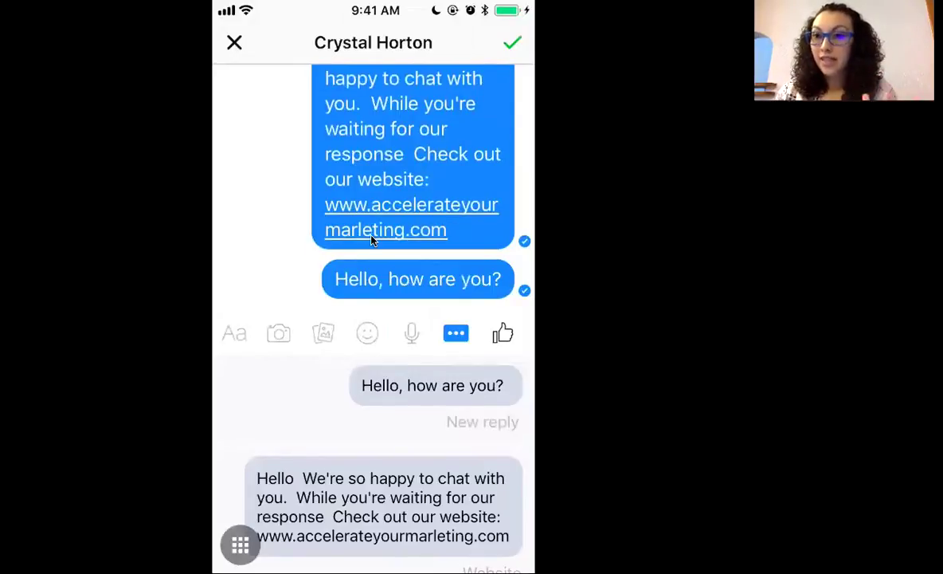
pyautogui.click(243, 312)
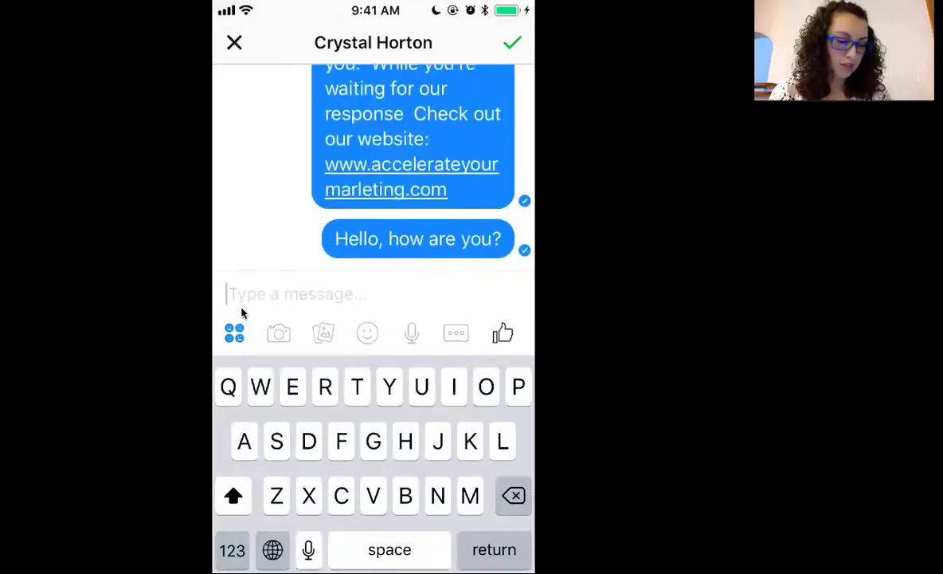
pyautogui.write('Bla bla bla')
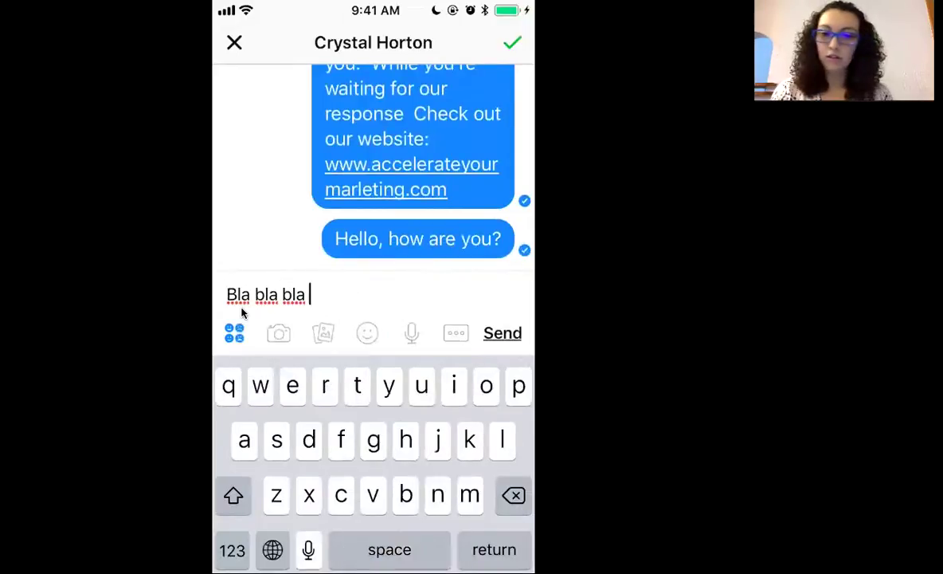